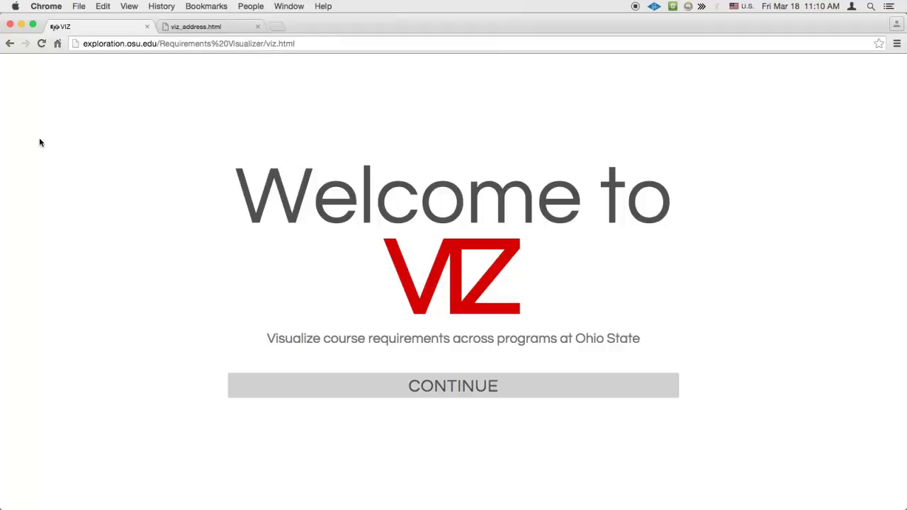
Check the tab holding the VIZ web address, then go back to the VIZ welcome page
key(ctrl+Tab)
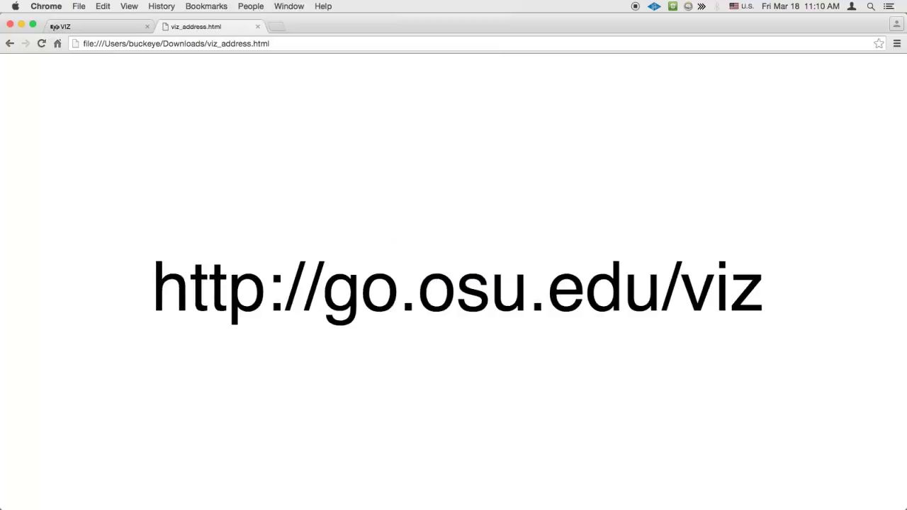
click(54, 27)
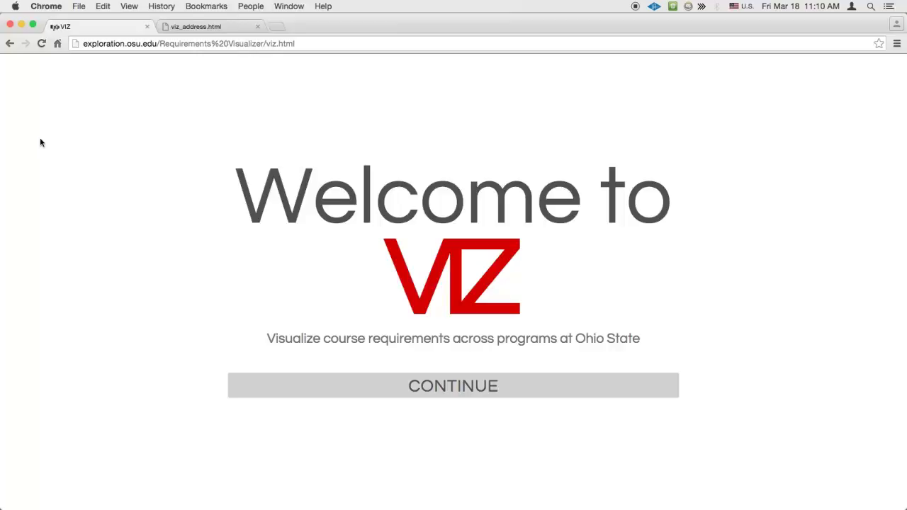
Continue past the welcome screen and acknowledge the degree-planning disclaimer
click(261, 380)
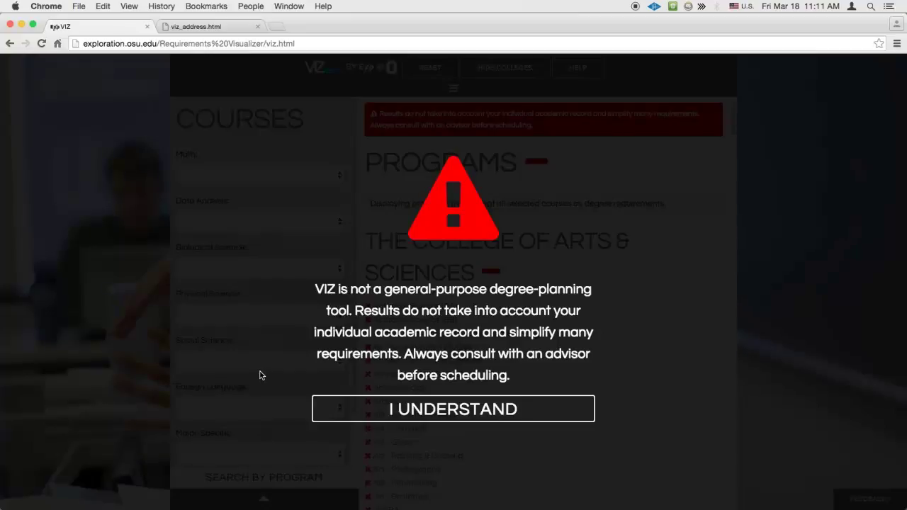
click(331, 412)
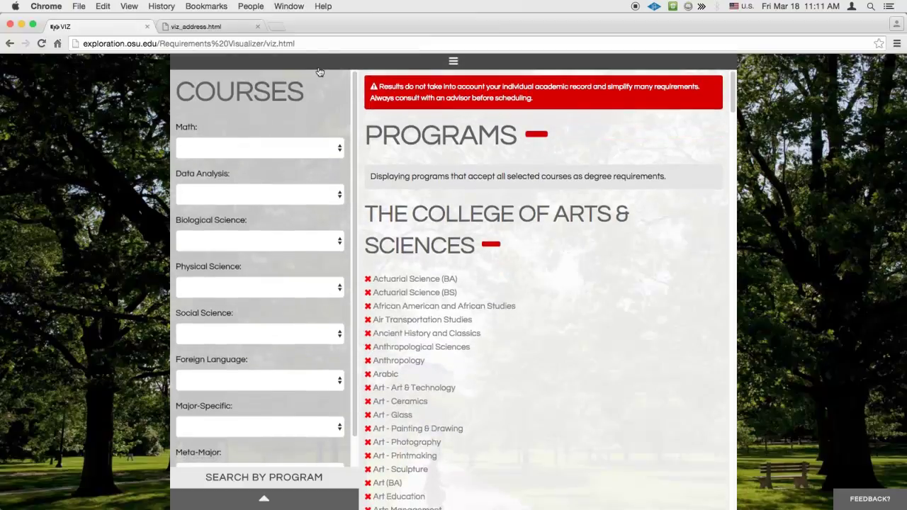
click(320, 71)
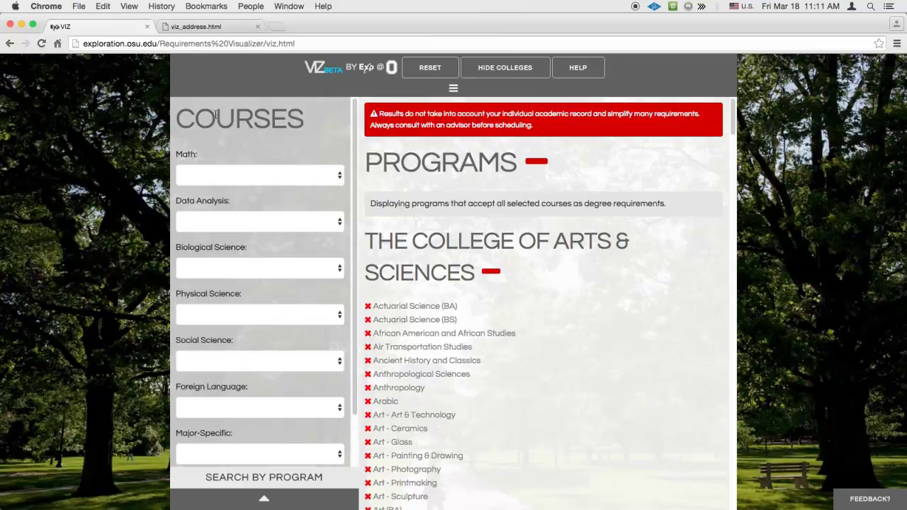
double_click(216, 122)
click(223, 134)
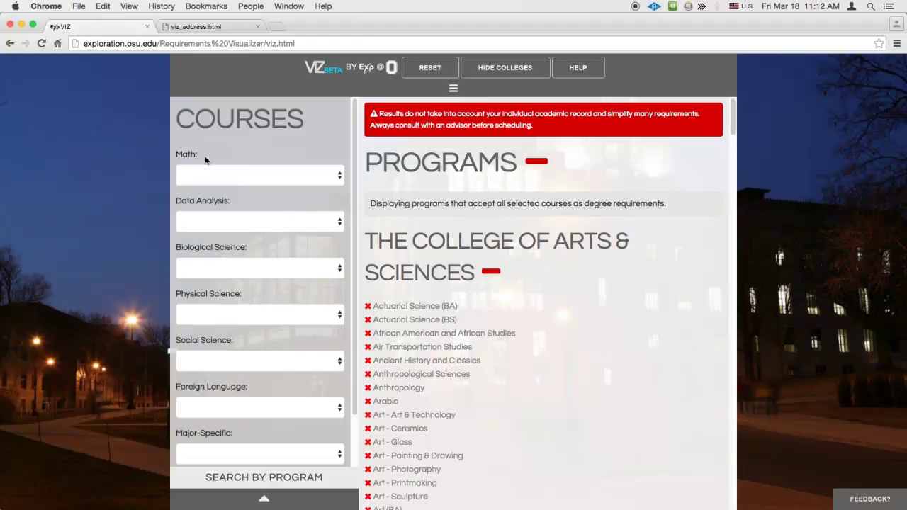
Set Physical Science to CHEM 1110 and scroll the programs to see which accept it
click(225, 316)
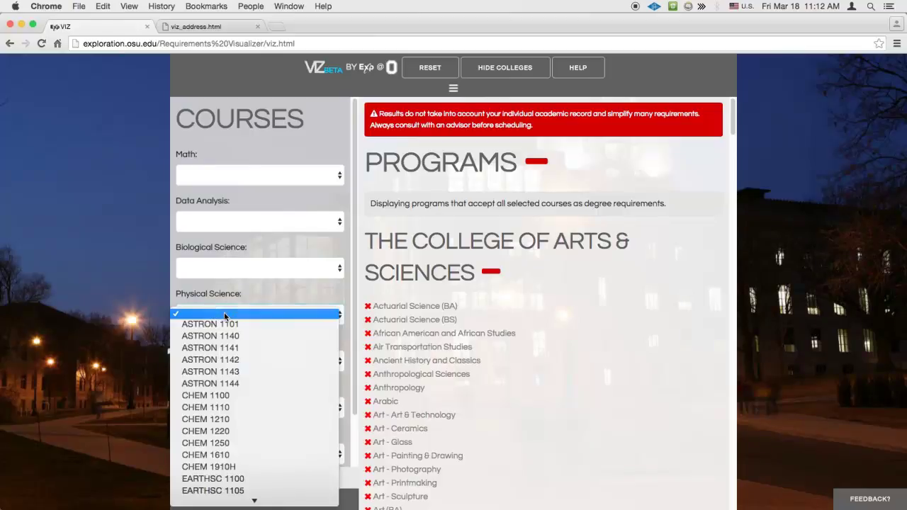
click(232, 407)
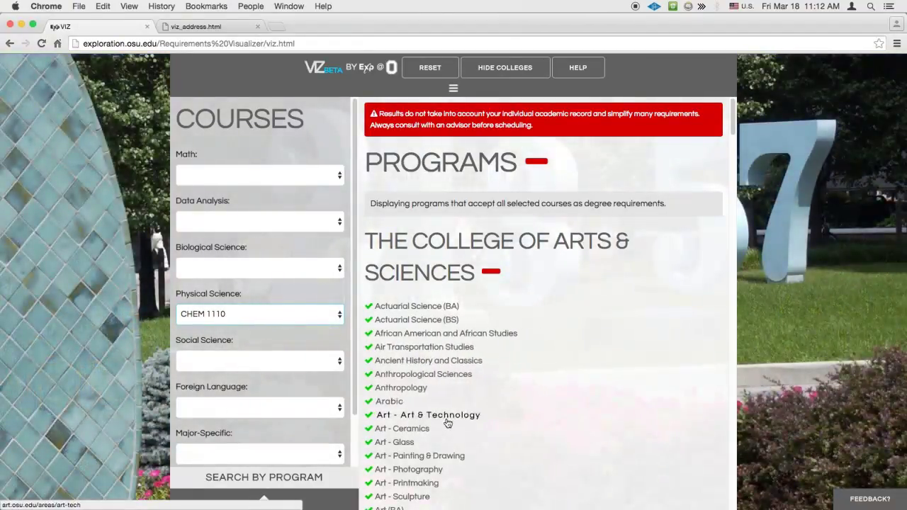
scroll(409, 324, down, 5)
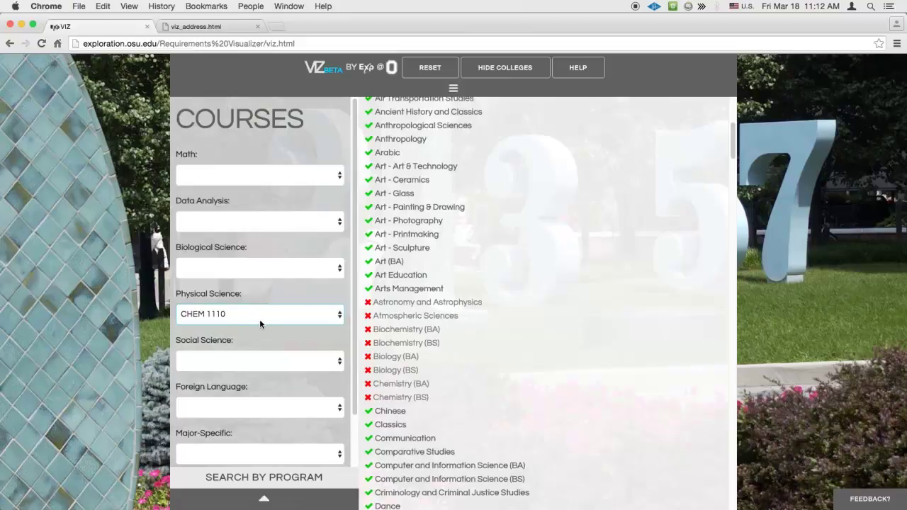
Pick Arabic as the Foreign Language, review the results, then reset all course filters
click(254, 403)
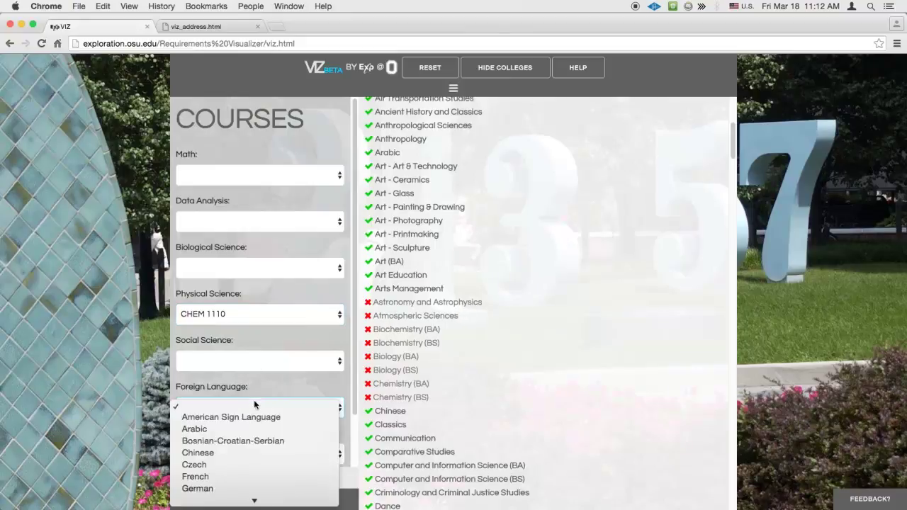
click(226, 430)
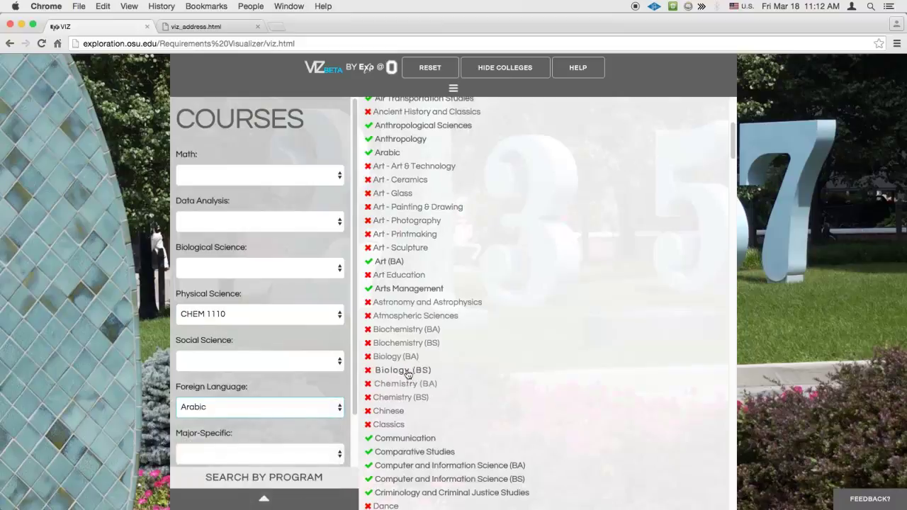
scroll(410, 373, down, 5)
scroll(410, 372, up, 9)
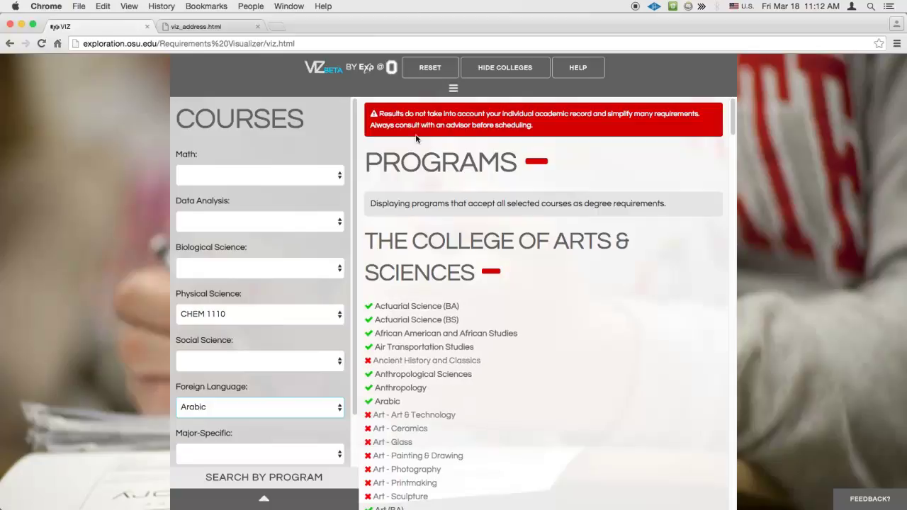
click(427, 71)
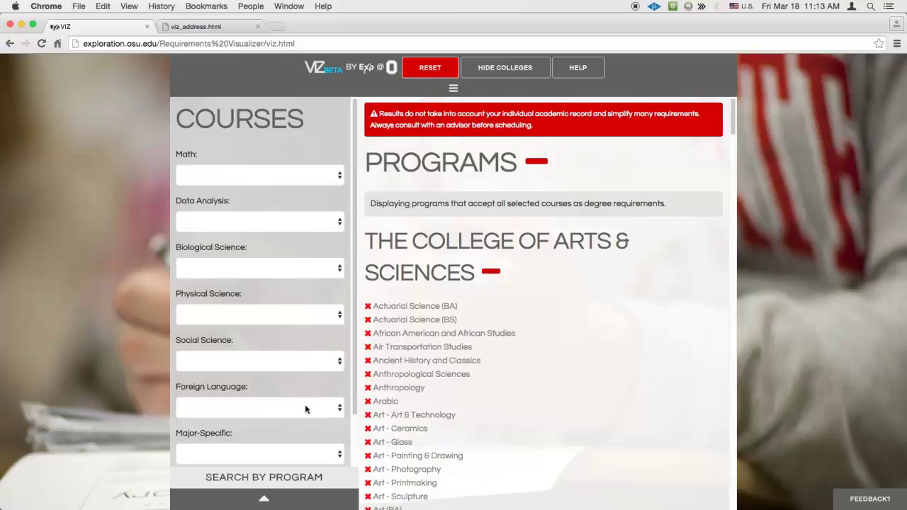
Search by Program and choose Accounting, African American and African Studies, and Economics (BA)
click(299, 481)
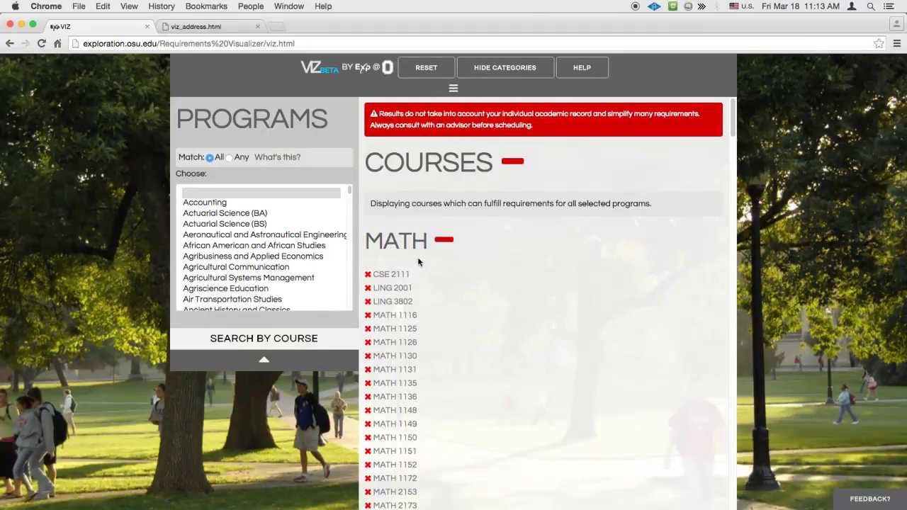
click(231, 204)
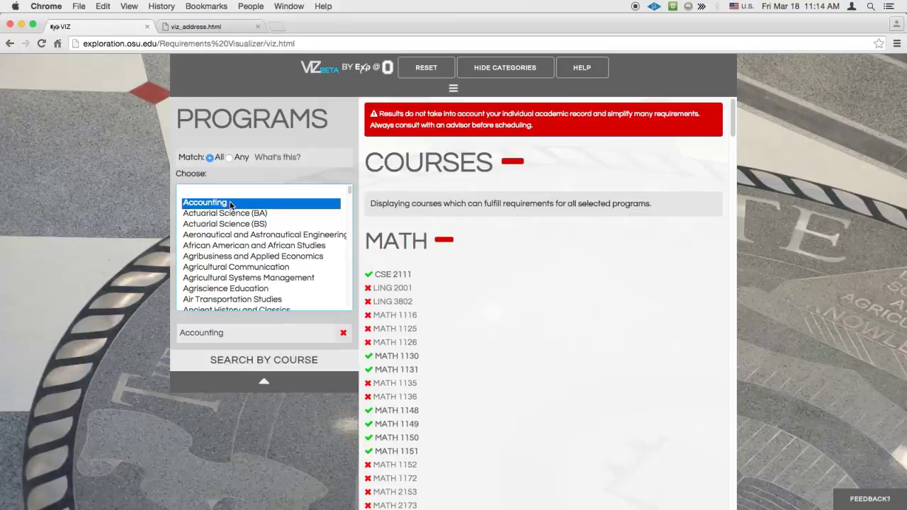
click(303, 245)
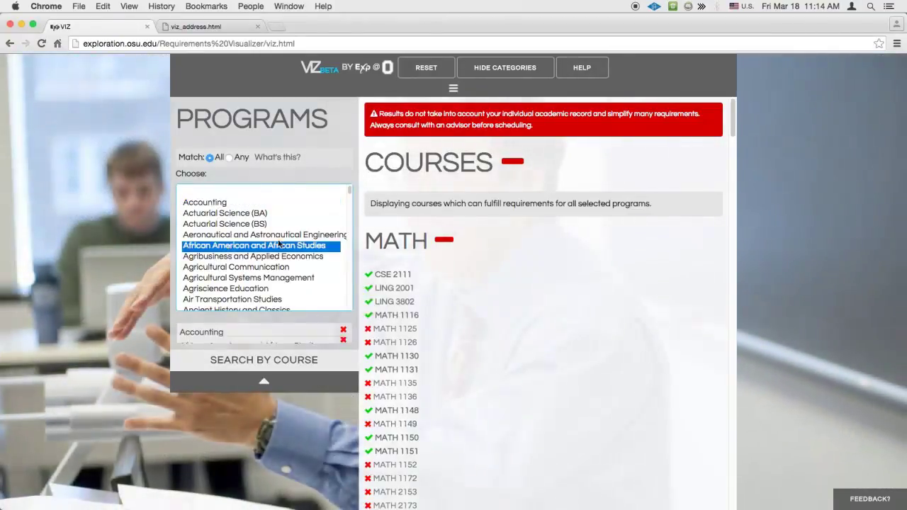
drag(350, 190, 344, 223)
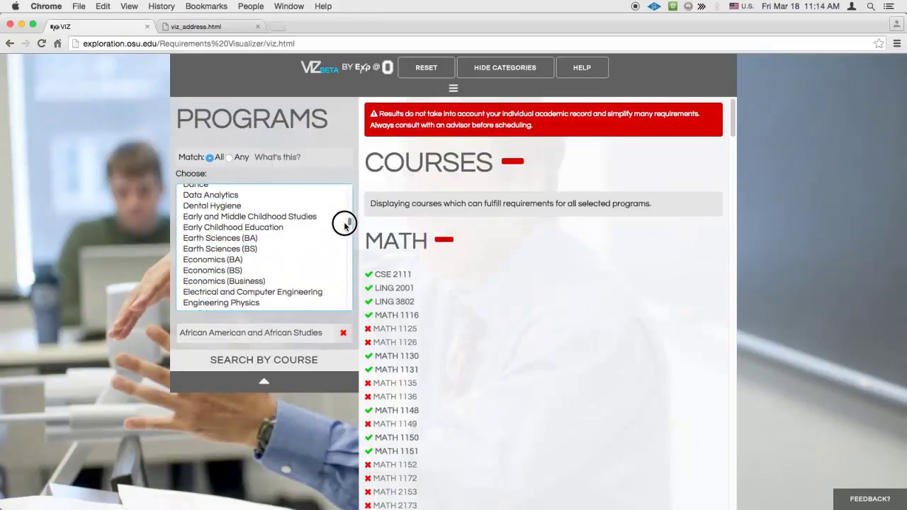
click(234, 261)
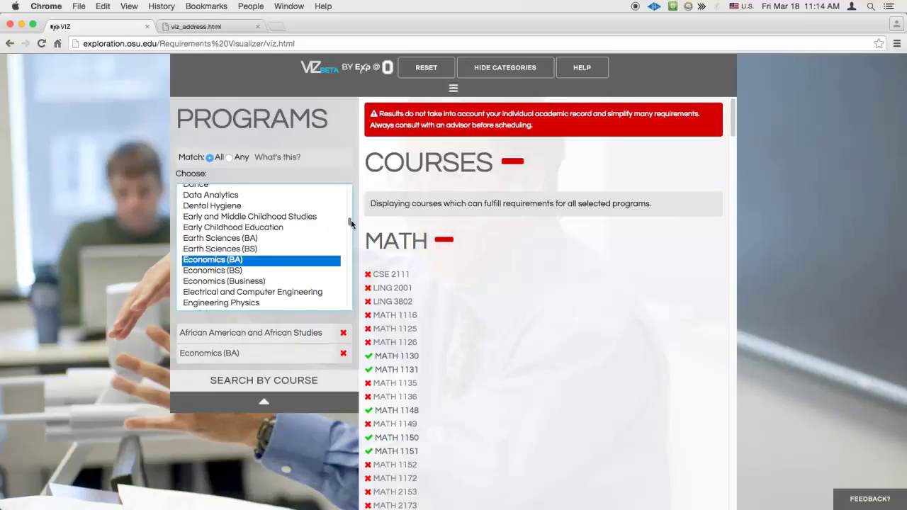
Add Fashion and Retail Studies and scroll through the matching course results
drag(350, 224, 347, 233)
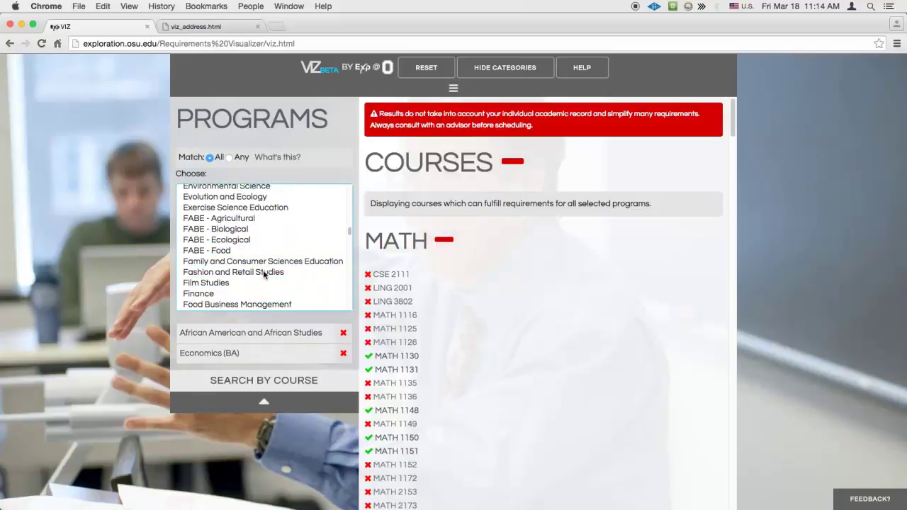
click(263, 273)
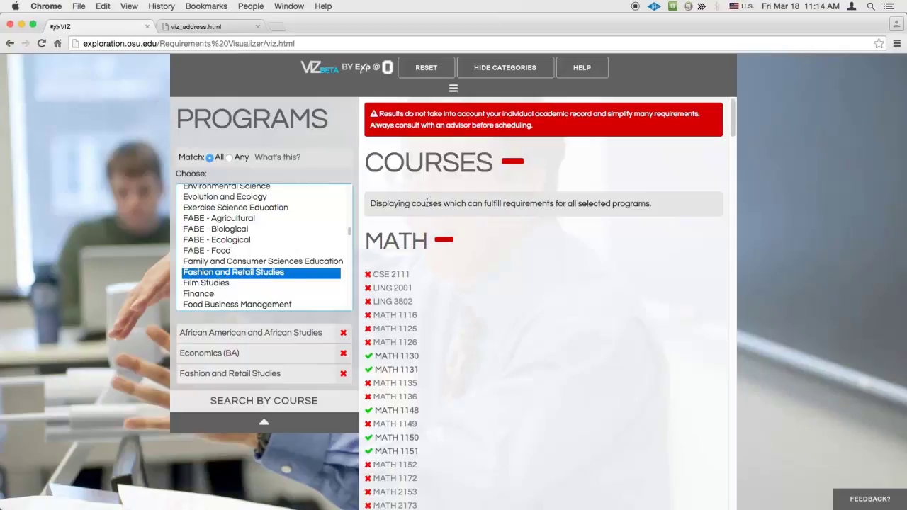
drag(734, 128, 725, 338)
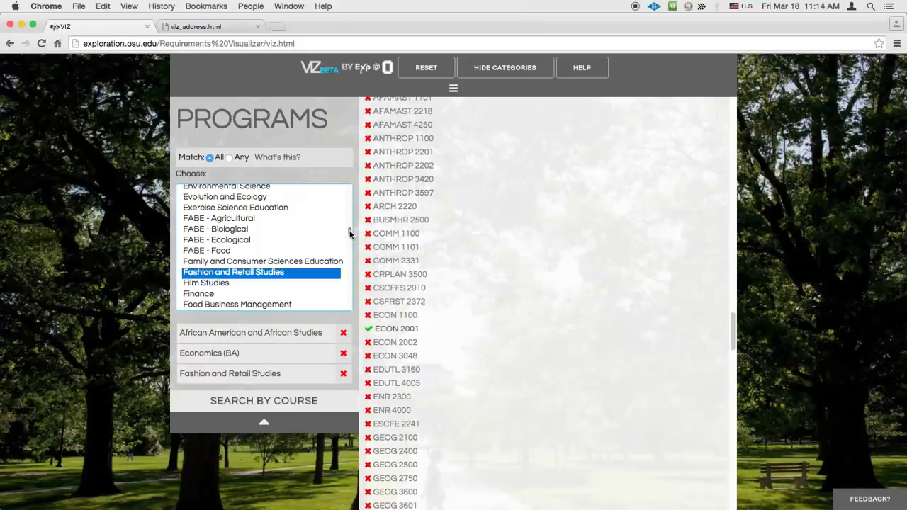
click(349, 233)
drag(349, 232, 348, 223)
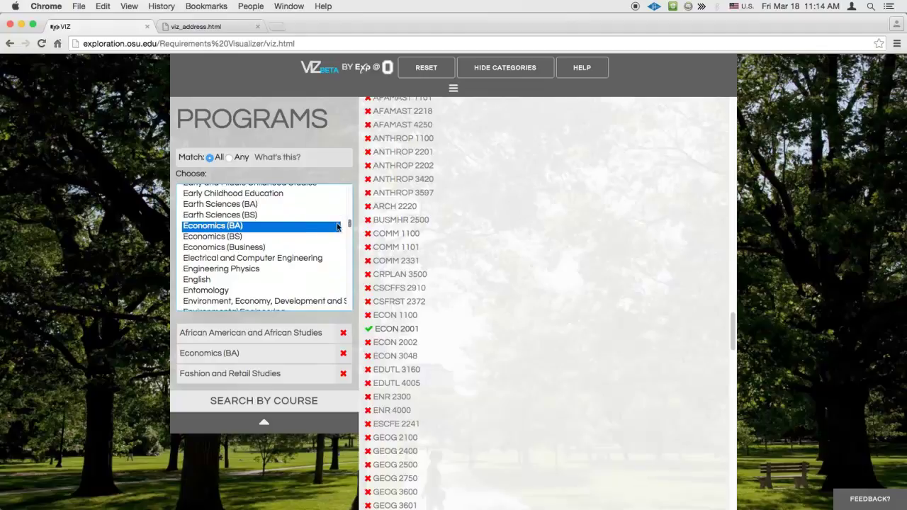
super+click(292, 227)
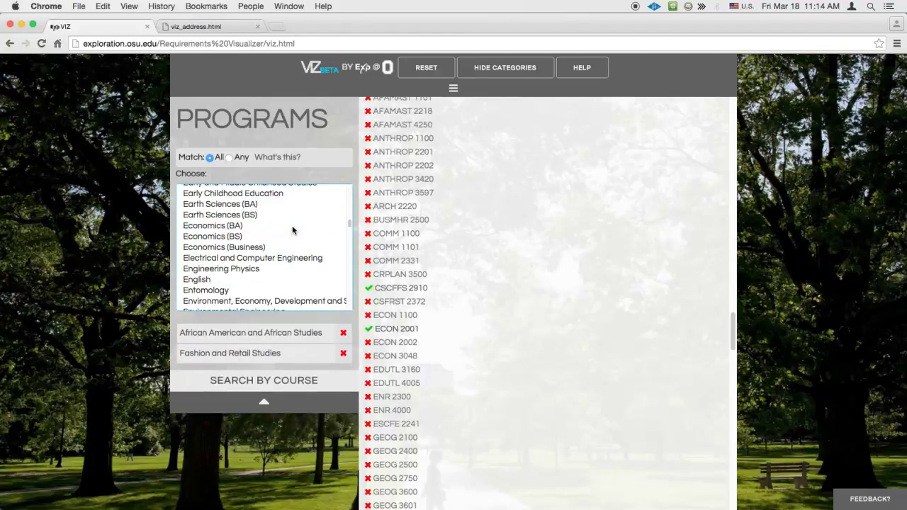
super+click(292, 227)
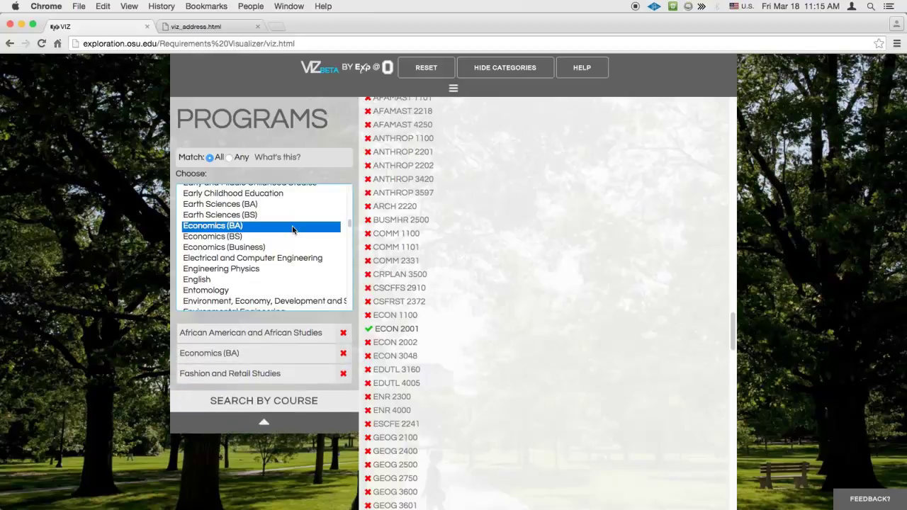
click(344, 354)
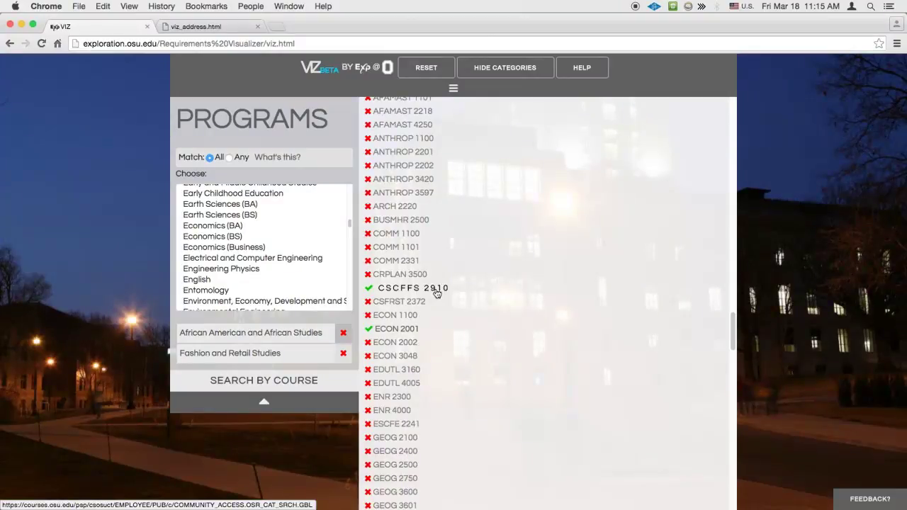
Set Match to Any, try a course search with HCS 2260 and CHEM 1210, then return to Search by Program
click(229, 158)
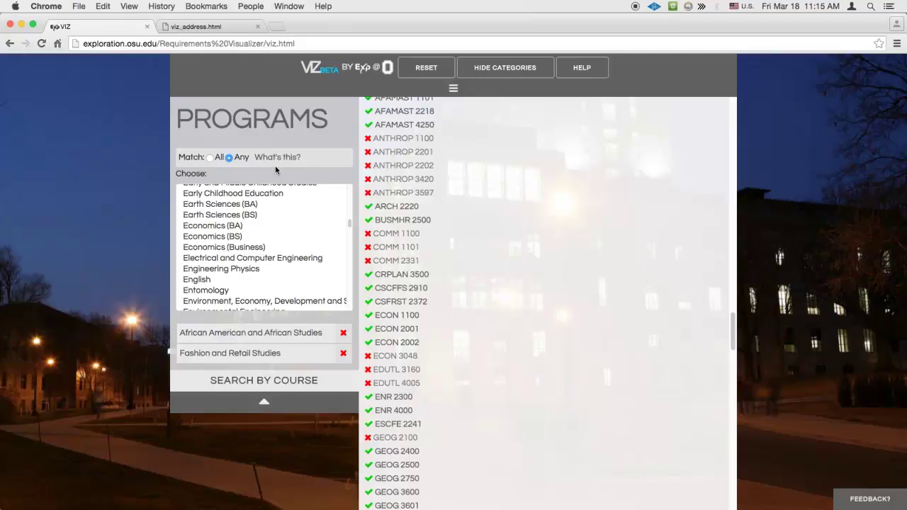
click(275, 382)
click(226, 224)
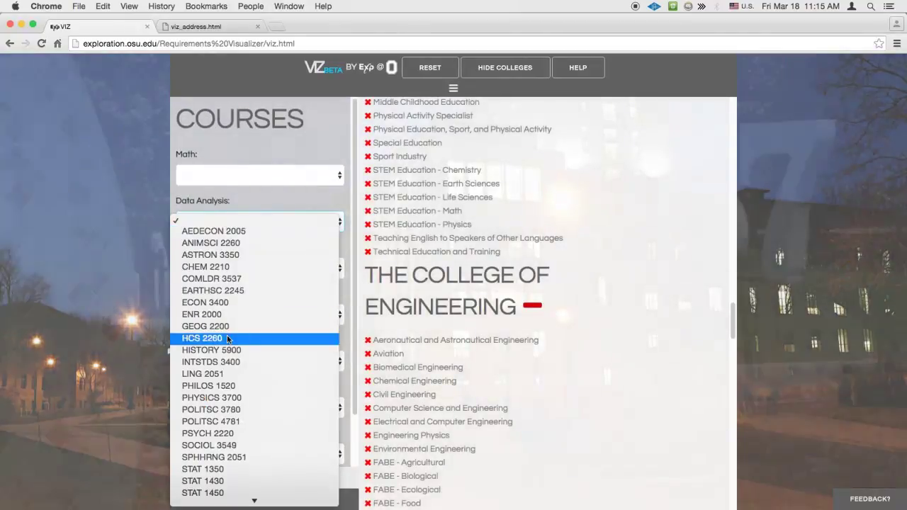
click(229, 338)
click(229, 318)
click(229, 419)
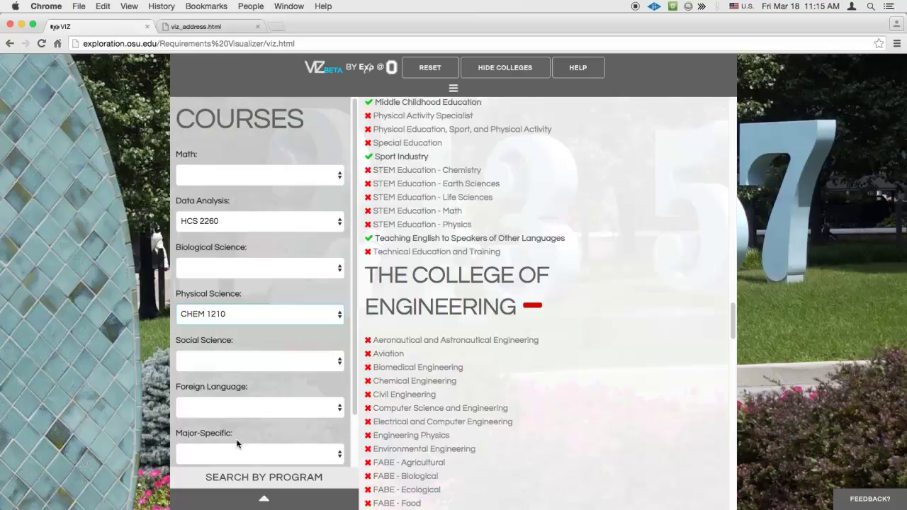
click(245, 482)
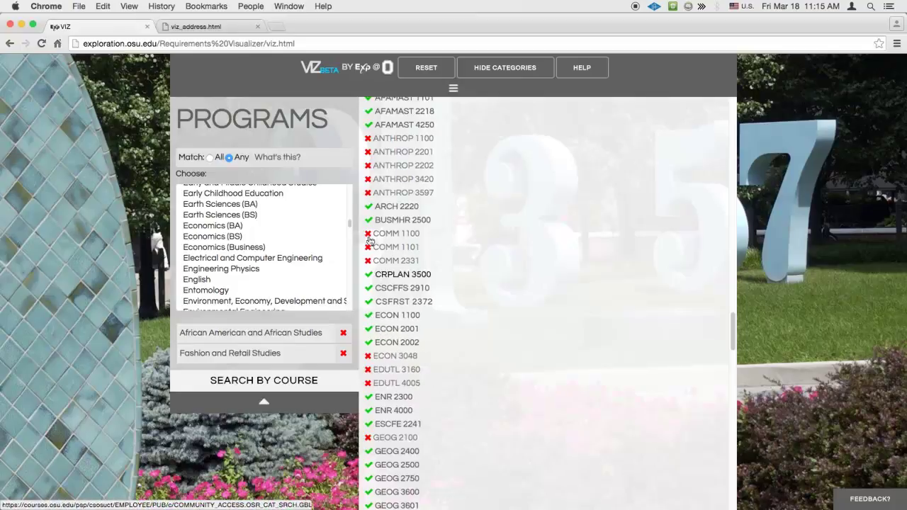
Reset all selections and collapse the College of Arts & Sciences group
click(410, 71)
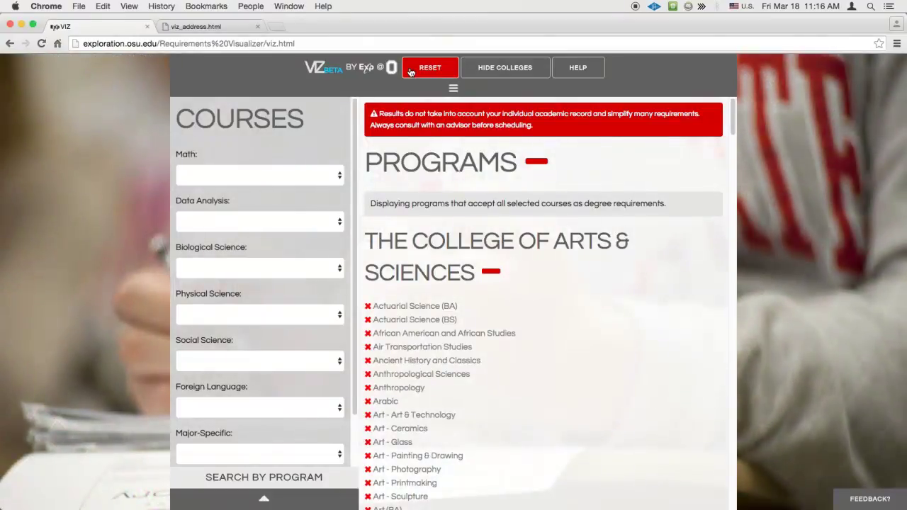
click(438, 243)
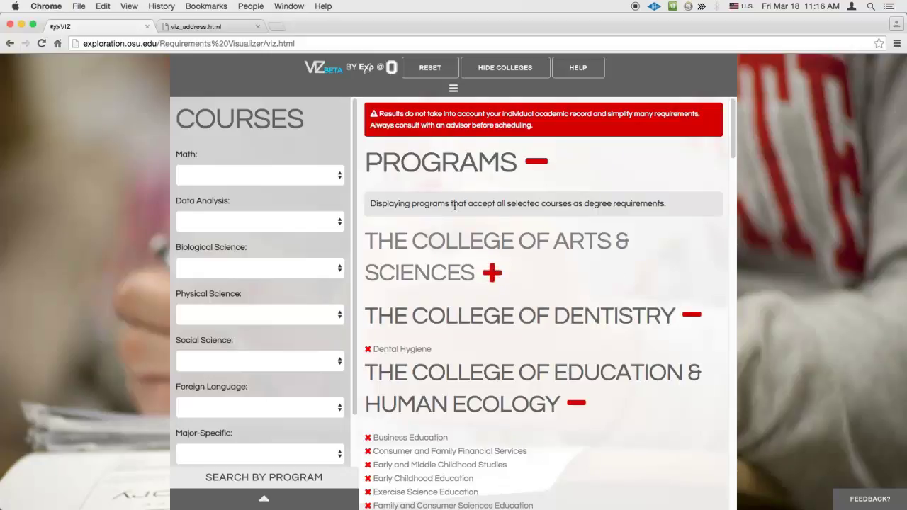
Collapse all college groups, then expand only the School of Health & Rehabilitation Sciences
click(437, 170)
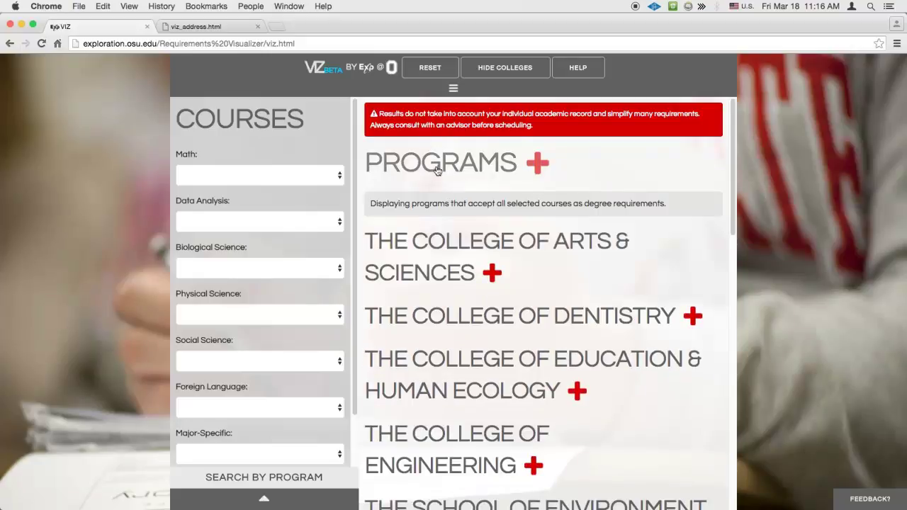
click(437, 170)
click(437, 170)
scroll(460, 255, down, 10)
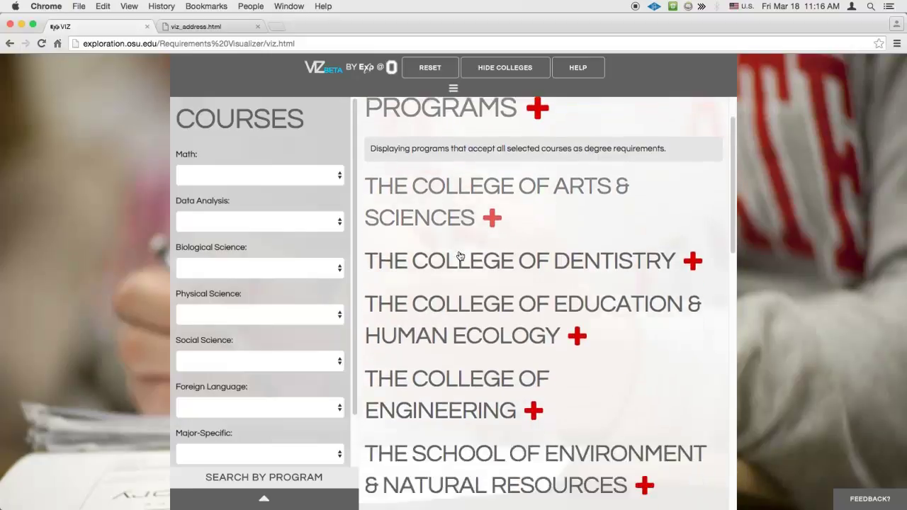
click(454, 299)
click(456, 302)
click(455, 303)
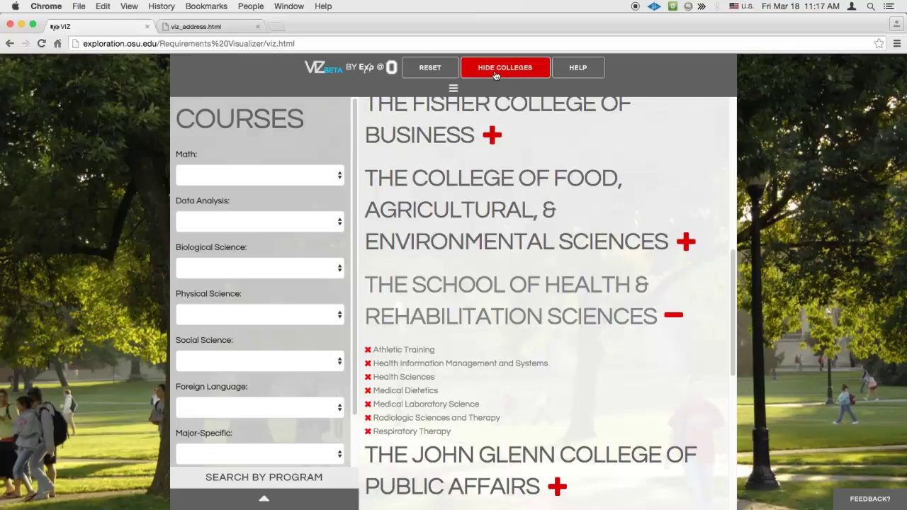
Hide colleges to scan the flat program list, then show colleges again
click(495, 73)
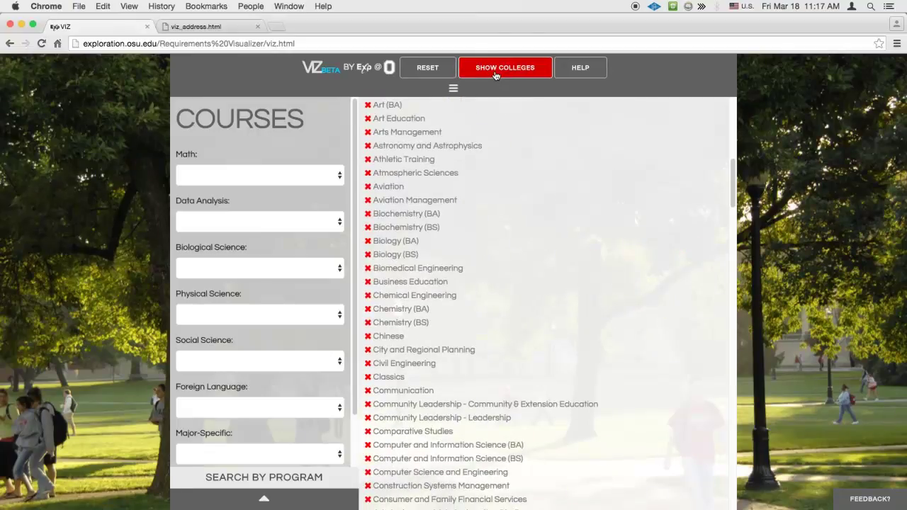
scroll(507, 269, down, 20)
scroll(507, 273, up, 20)
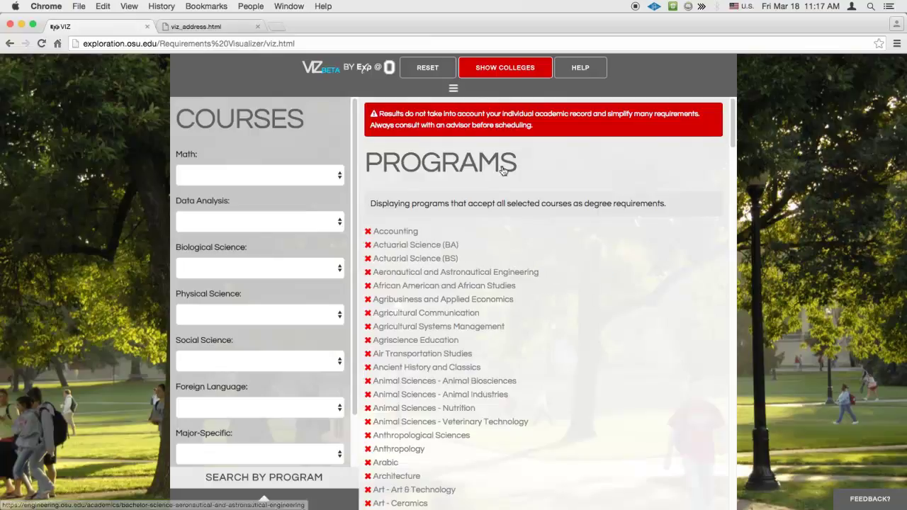
click(501, 70)
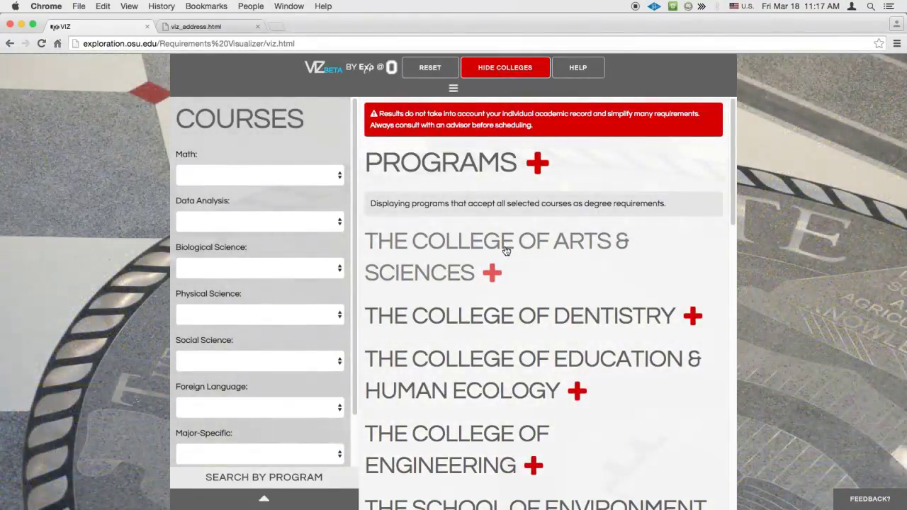
Switch to Search by Program, collapse all course categories, and expand only Math
click(319, 477)
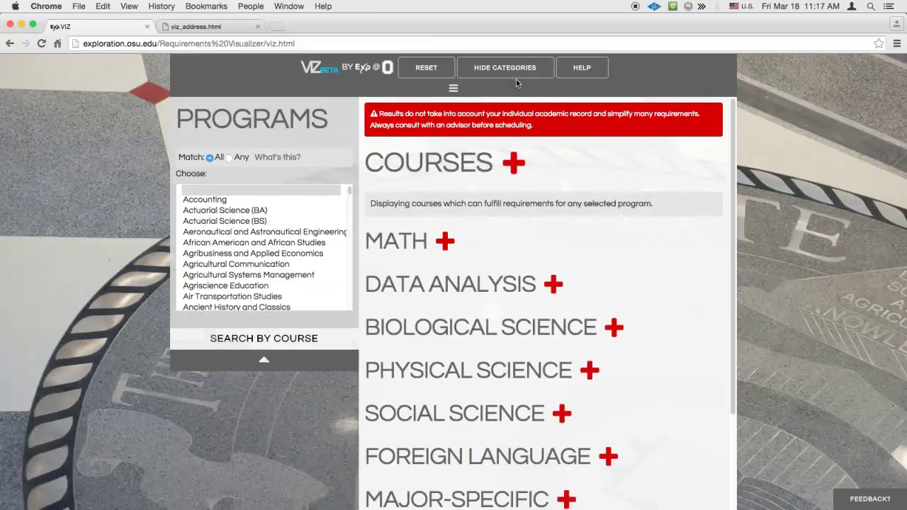
click(508, 71)
click(517, 78)
click(469, 164)
click(469, 164)
click(429, 246)
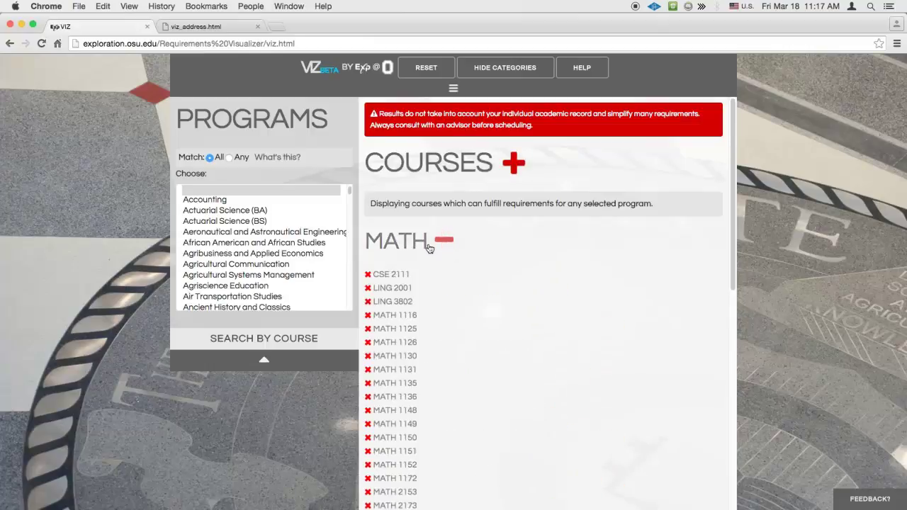